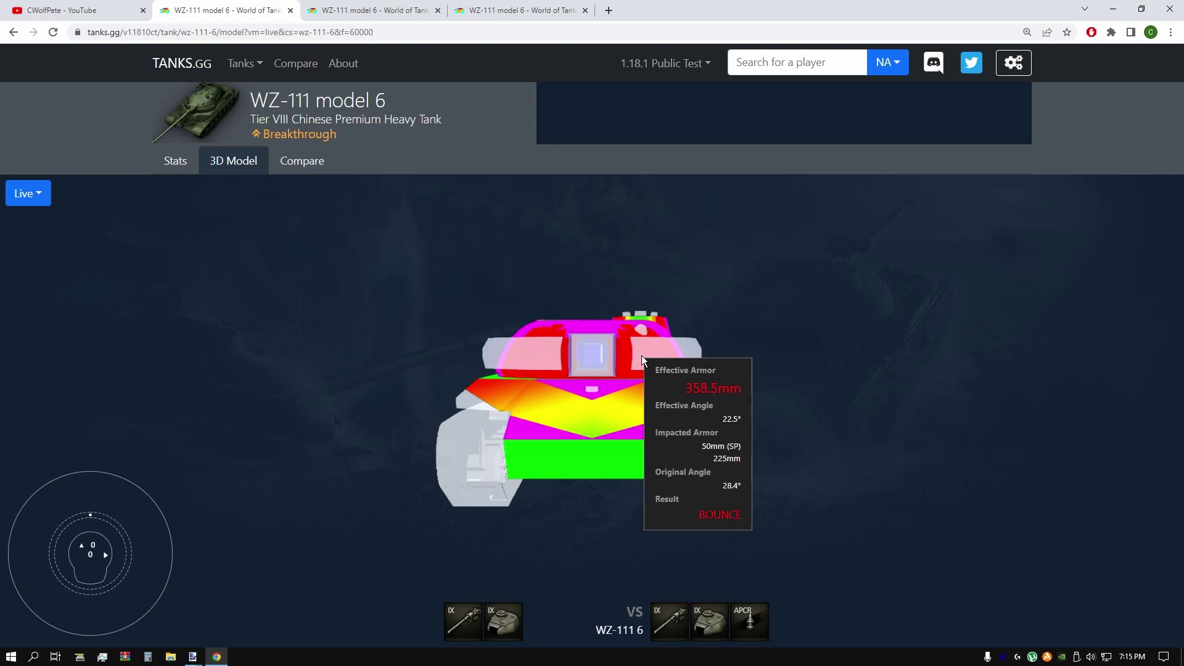
scroll(629, 366, "up", 3)
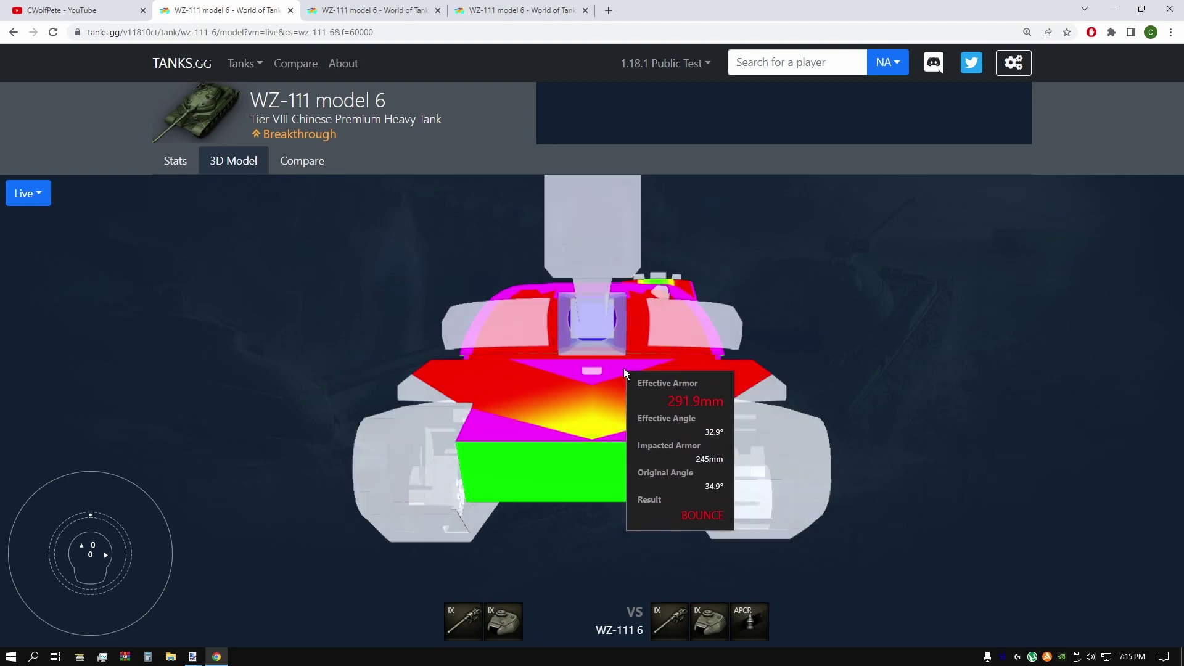
Inspect the WZ-111 model 6 turret front from three frontal angles and bring up the display-mode list
left_click_drag(642, 374, 636, 376)
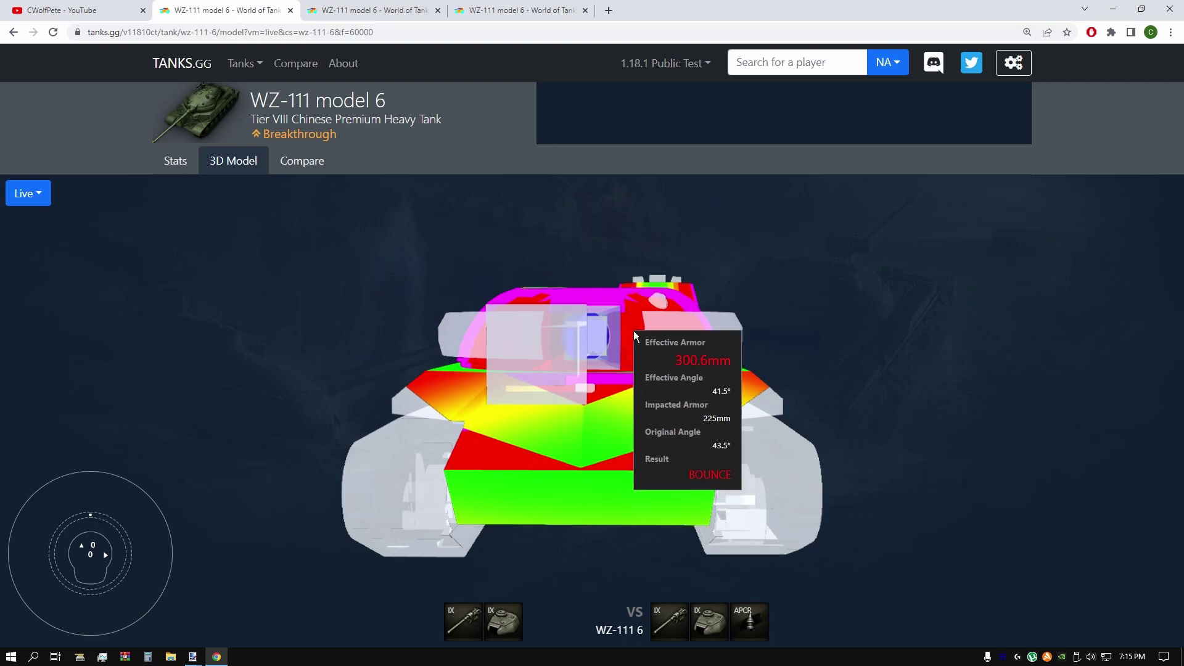
left_click_drag(636, 344, 640, 348)
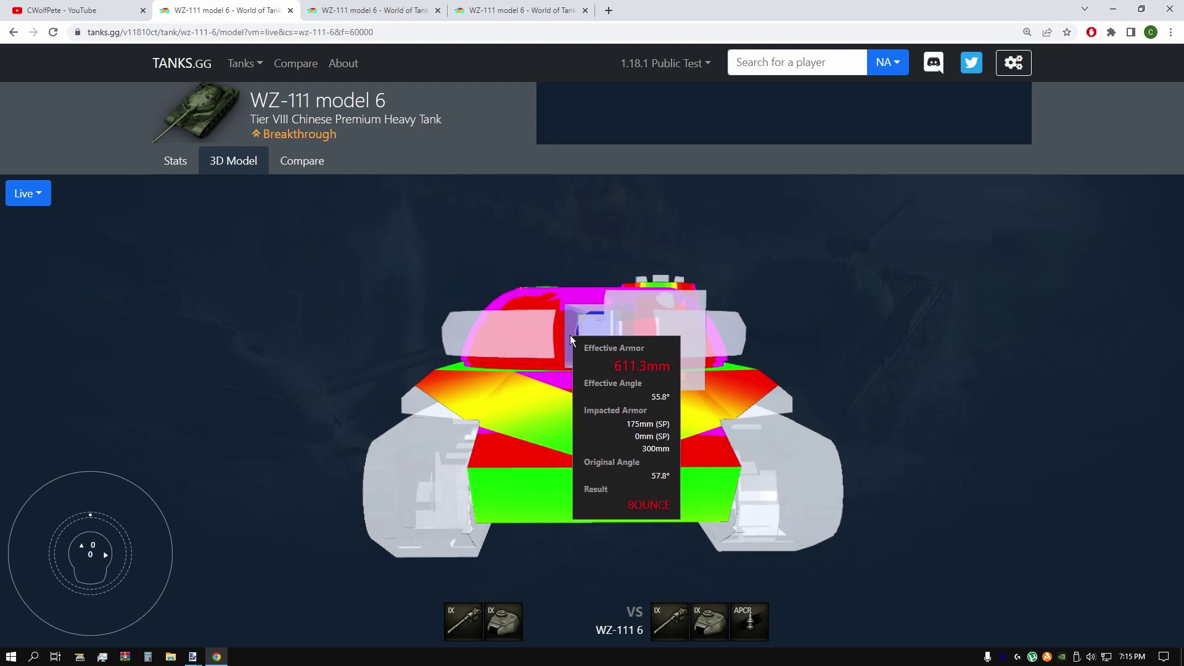
mouse_move(571, 336)
left_mouse_down()
mouse_move(561, 339)
mouse_move(575, 321)
mouse_move(615, 338)
mouse_move(588, 354)
left_mouse_up()
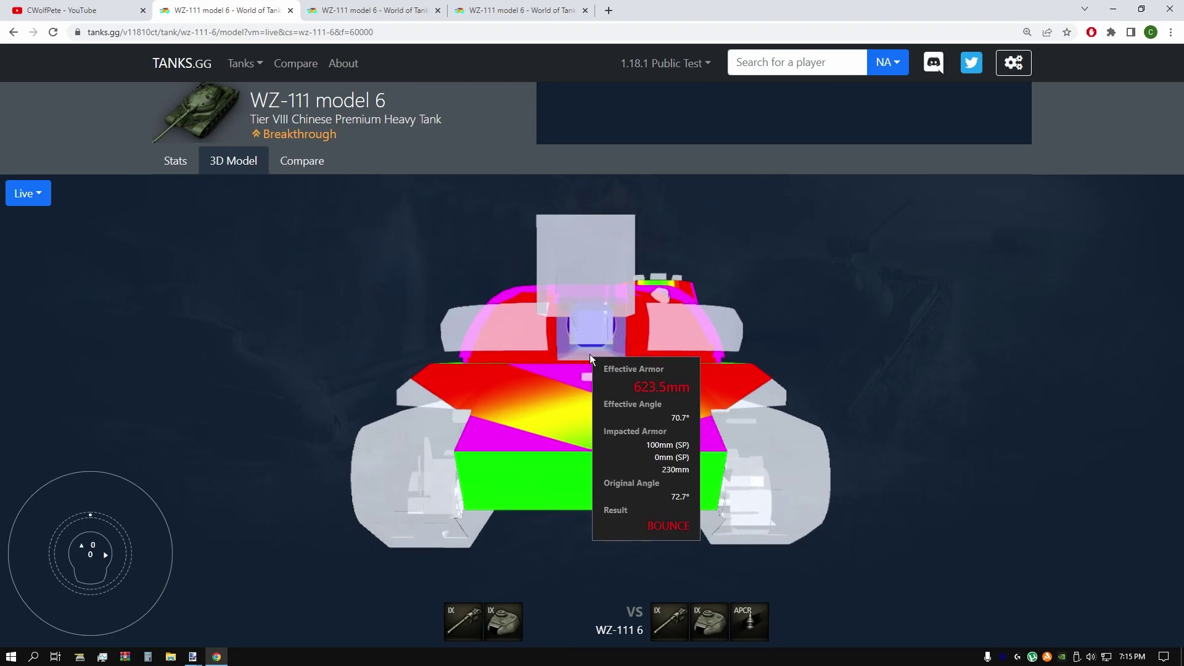
left_click(49, 197)
Switch the WZ-111 to the textured Visual model, then back to the Live armor model
left_click(30, 268)
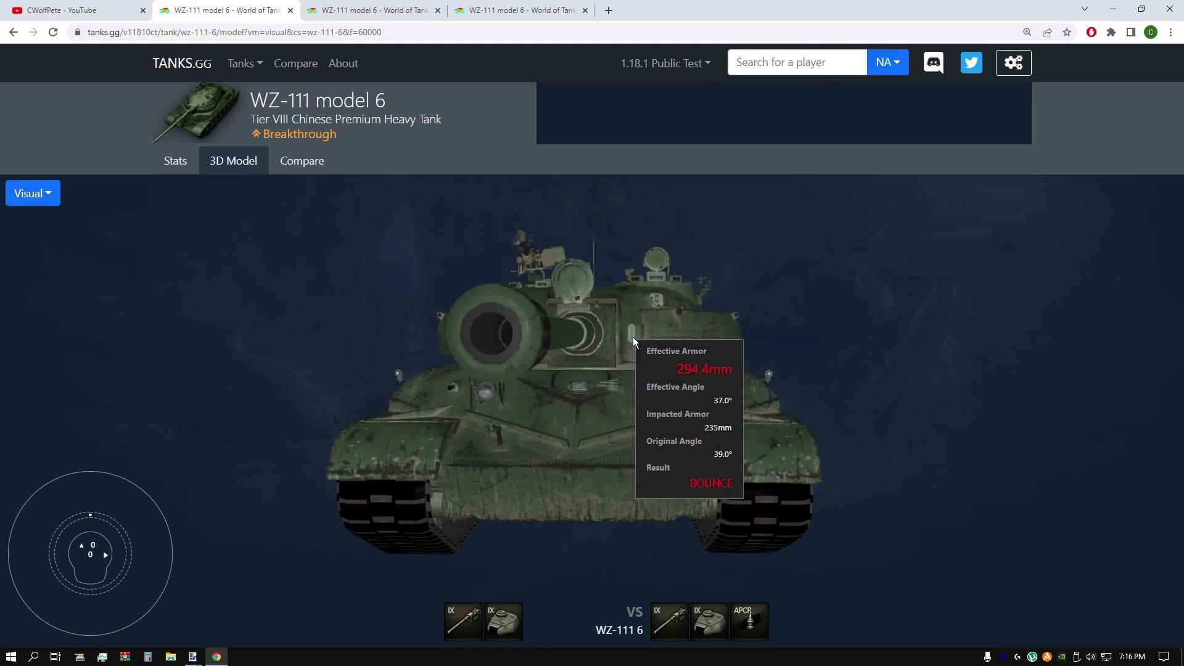
scroll(634, 337, "up", 3)
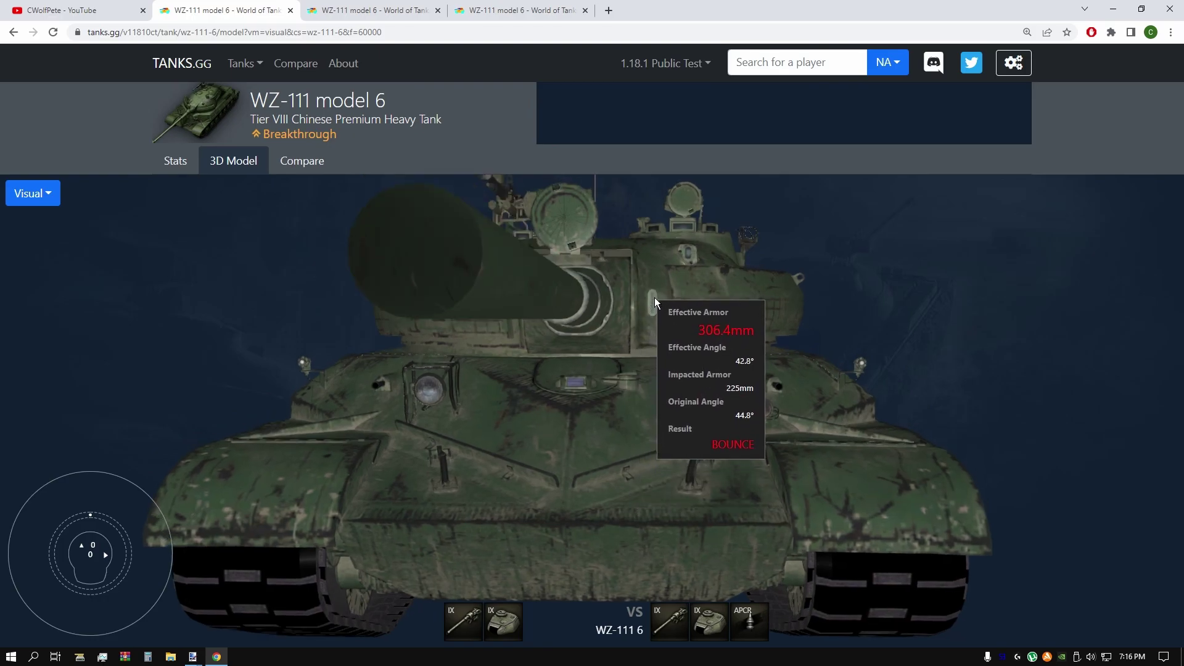
scroll(655, 301, "down", 3)
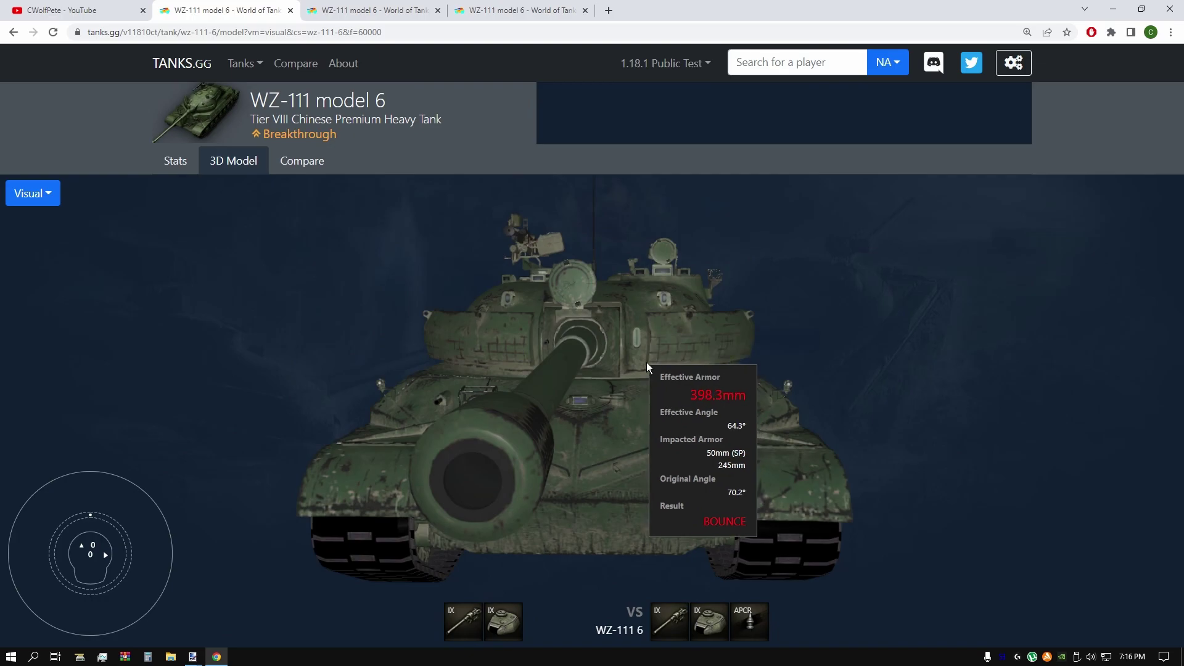
left_click(33, 193)
left_click(45, 240)
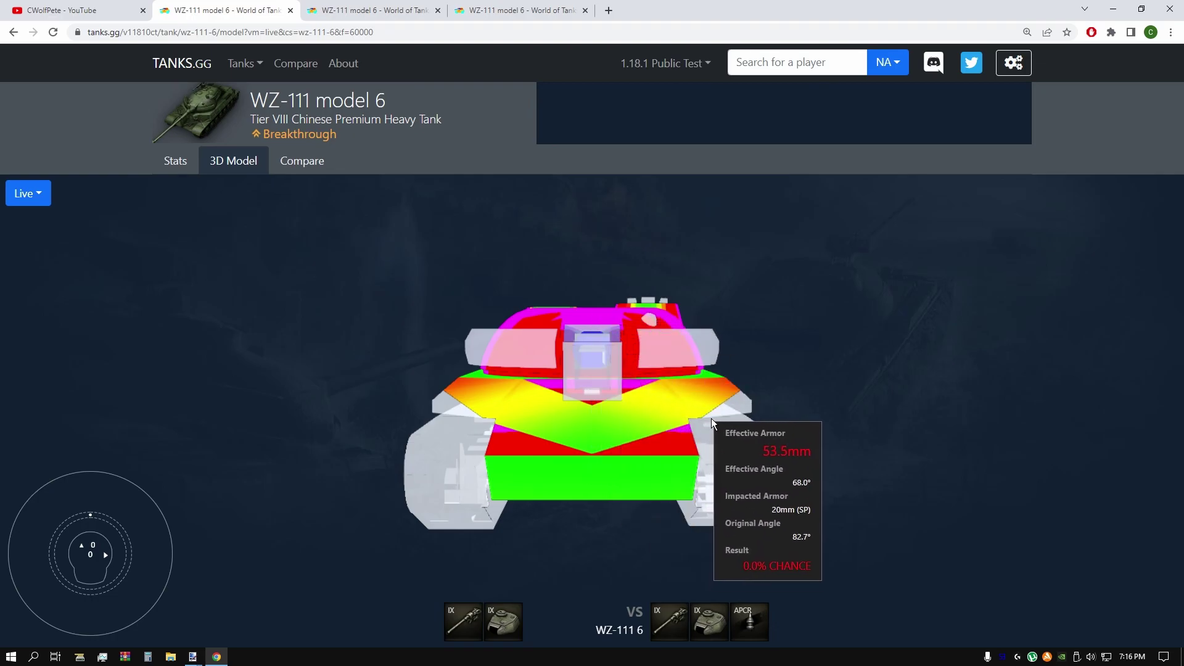
Rotate the WZ-111 through left side-on, three-quarter and rear-quarter views to read side armor
mouse_move(711, 419)
left_mouse_down()
mouse_move(747, 397)
mouse_move(570, 402)
left_mouse_up()
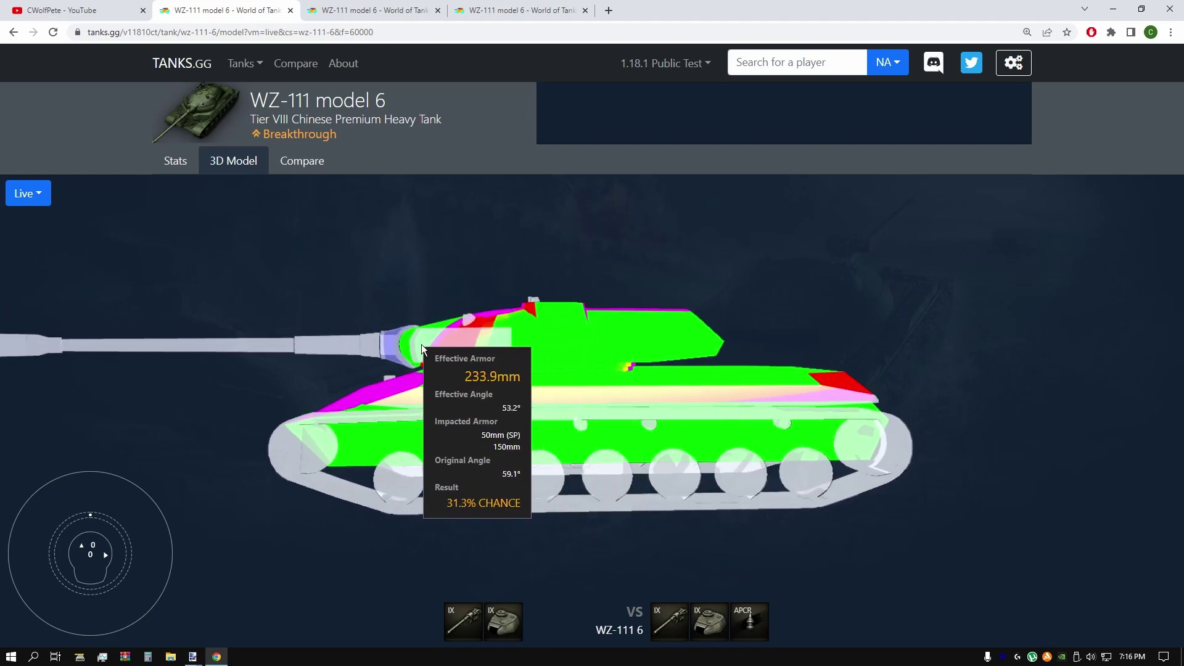
left_click_drag(422, 341, 432, 343)
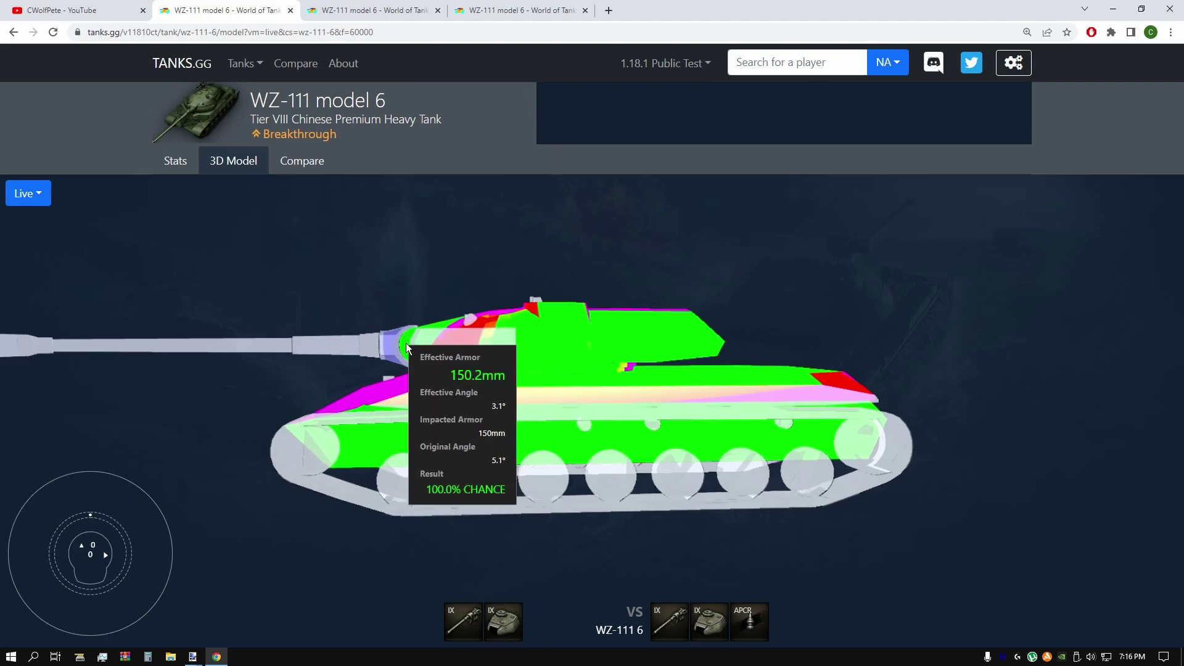
mouse_move(561, 352)
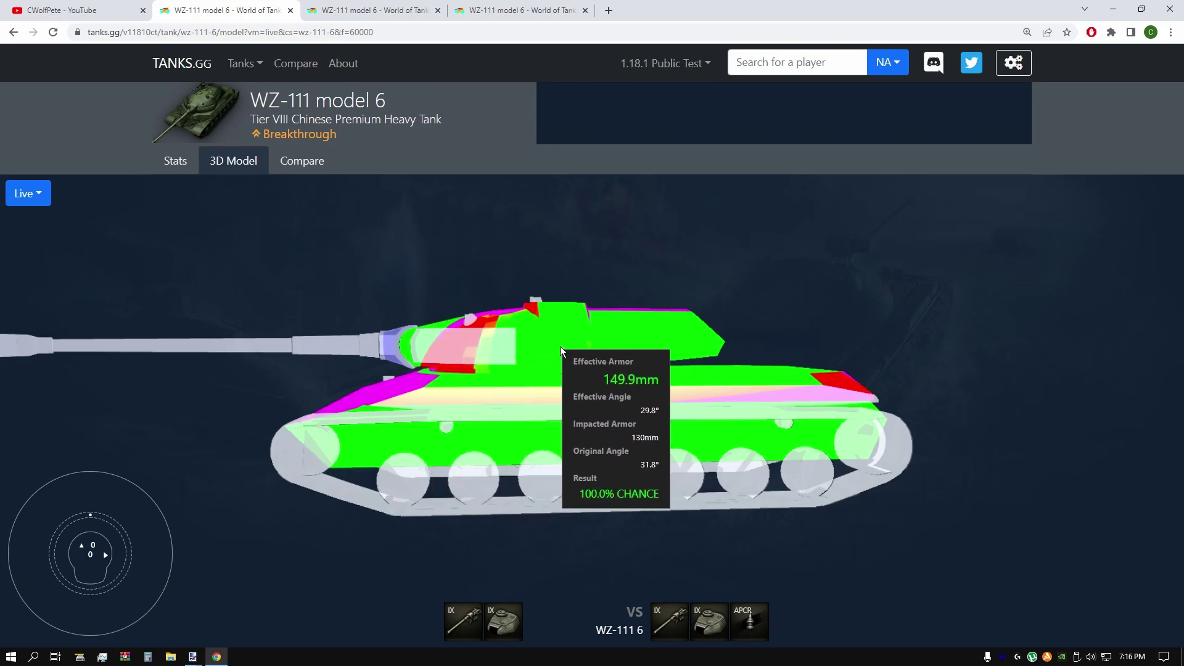
left_click_drag(666, 350, 669, 333)
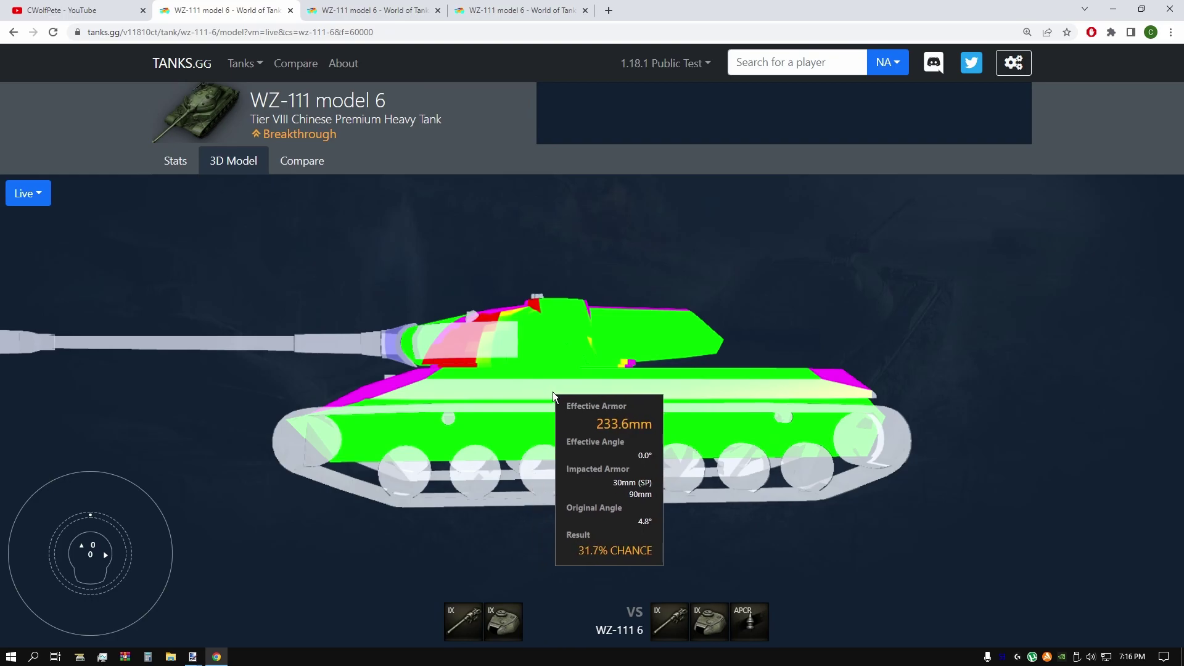
mouse_move(552, 391)
left_mouse_down()
mouse_move(855, 413)
mouse_move(667, 411)
mouse_move(690, 408)
left_mouse_up()
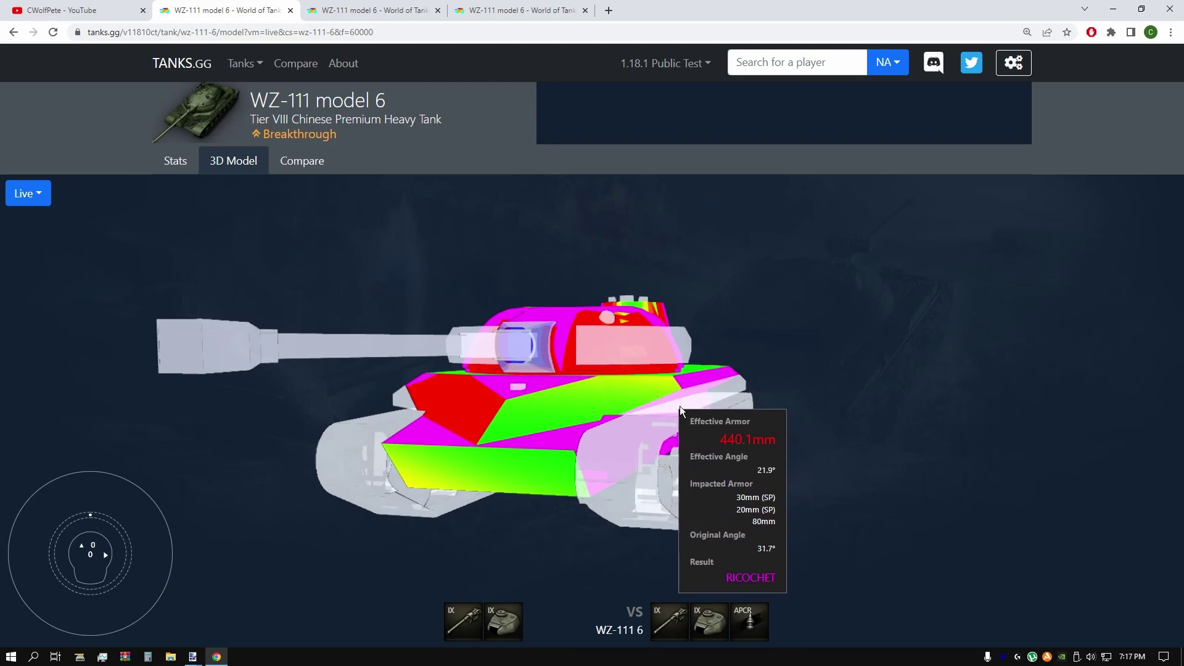
left_click_drag(680, 406, 571, 402)
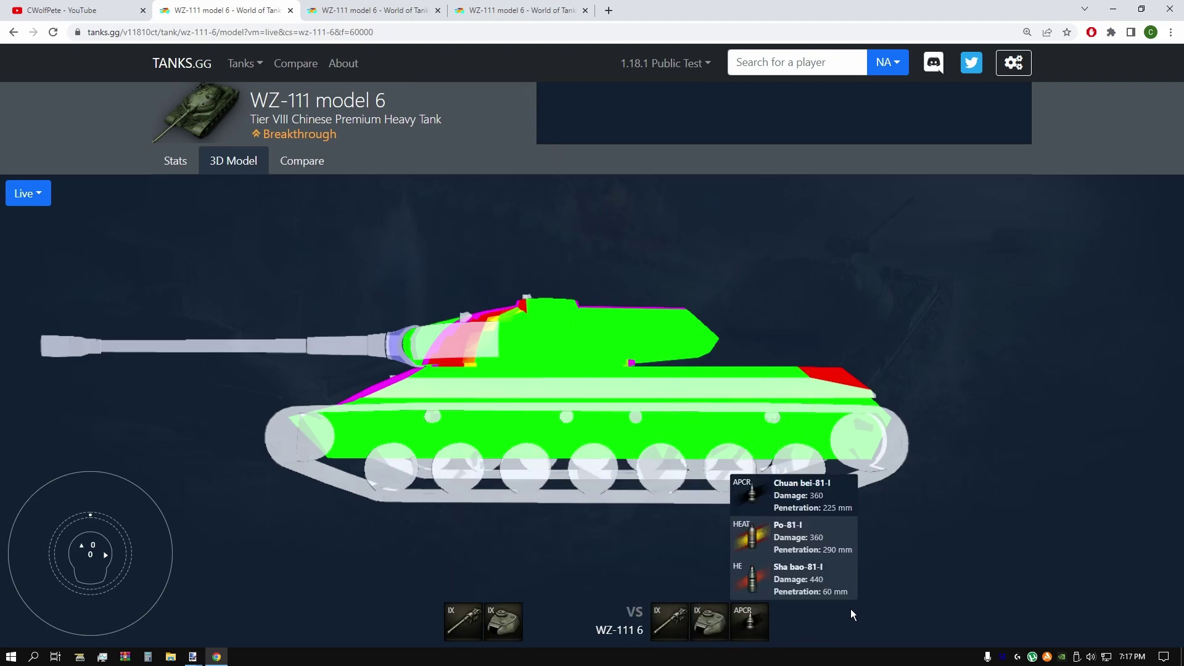
mouse_move(498, 430)
left_mouse_down()
mouse_move(658, 428)
mouse_move(674, 414)
mouse_move(641, 421)
left_mouse_up()
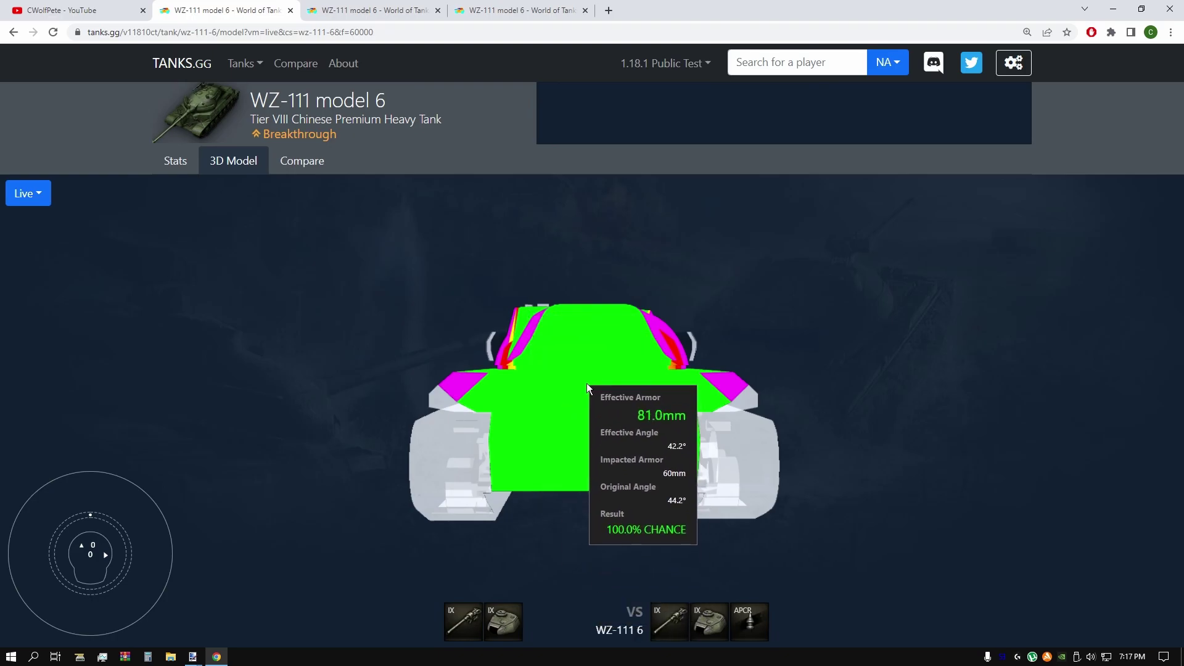
Rotate the WZ-111 from the rear to the right side, then back to the front
left_click_drag(646, 386, 707, 388)
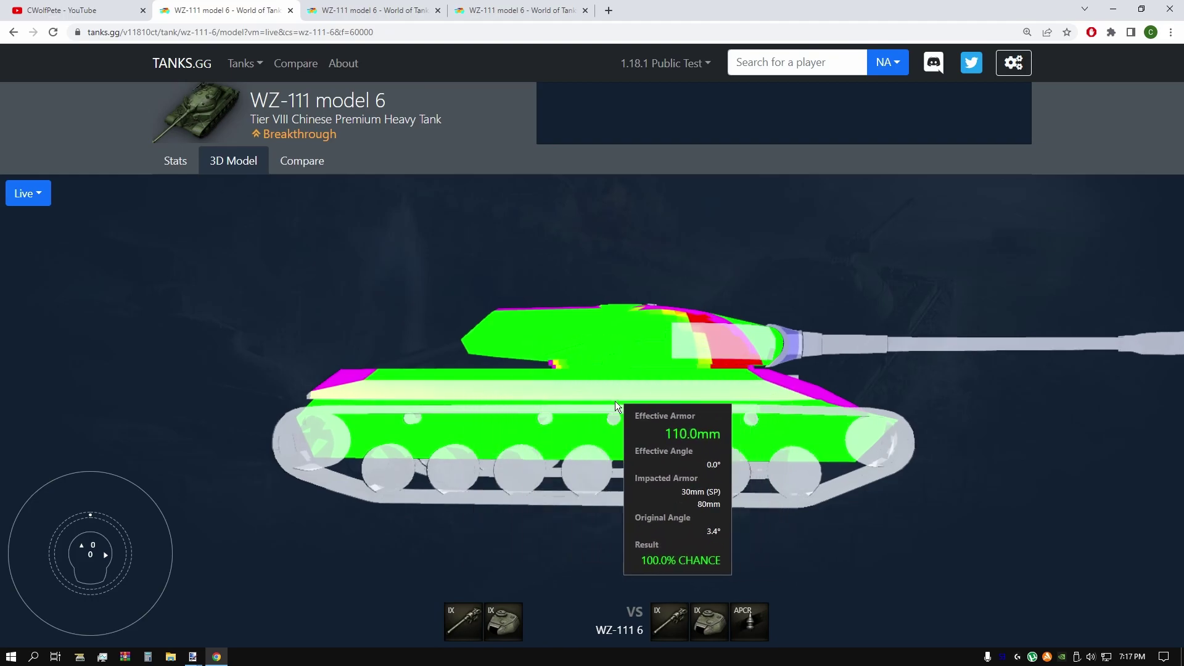
left_click_drag(756, 420, 642, 423)
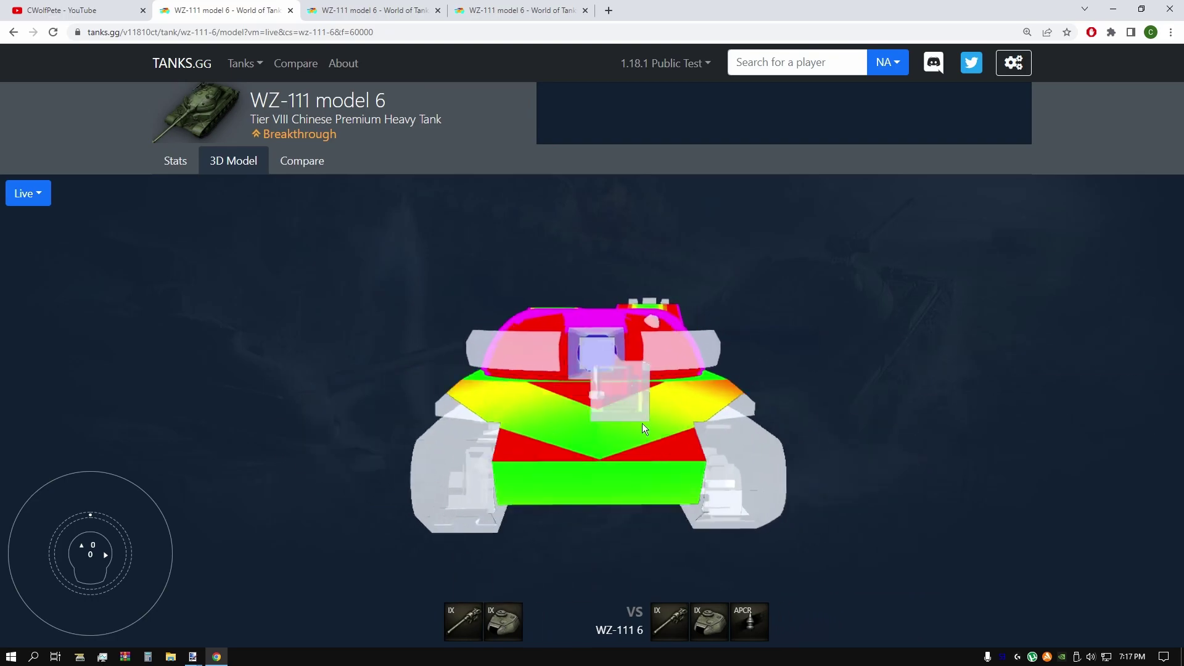
In the third WZ-111 model 6 tab, change the incoming shell from APCR to HEAT Po-81-I
left_click(408, 11)
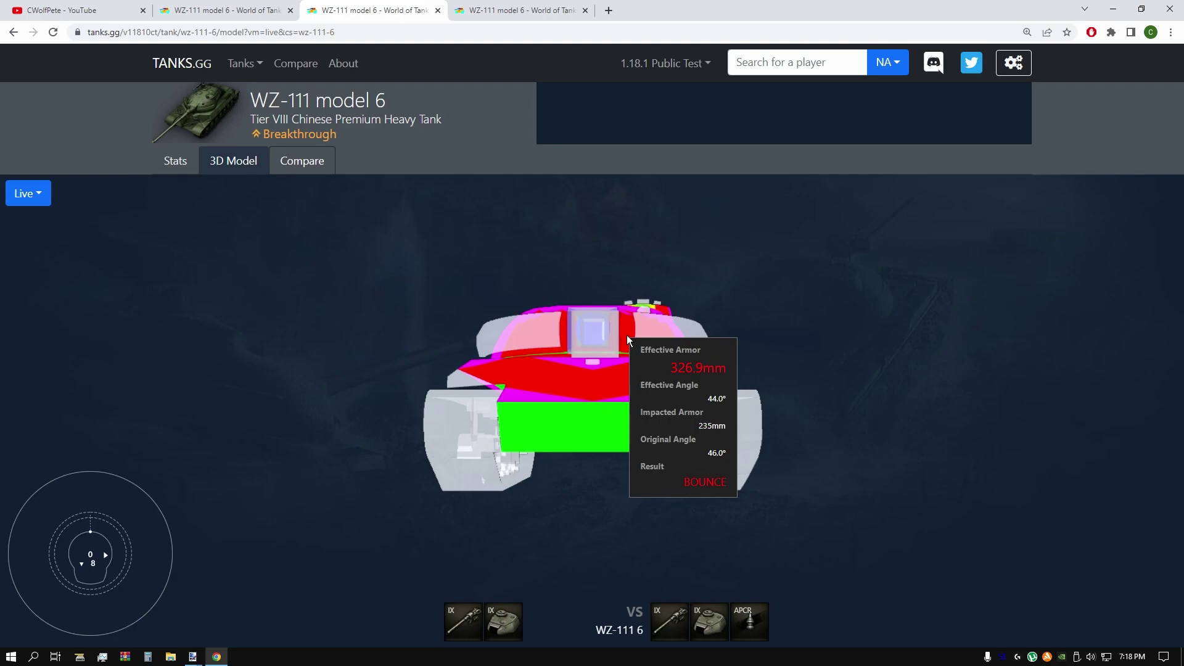
left_click(750, 622)
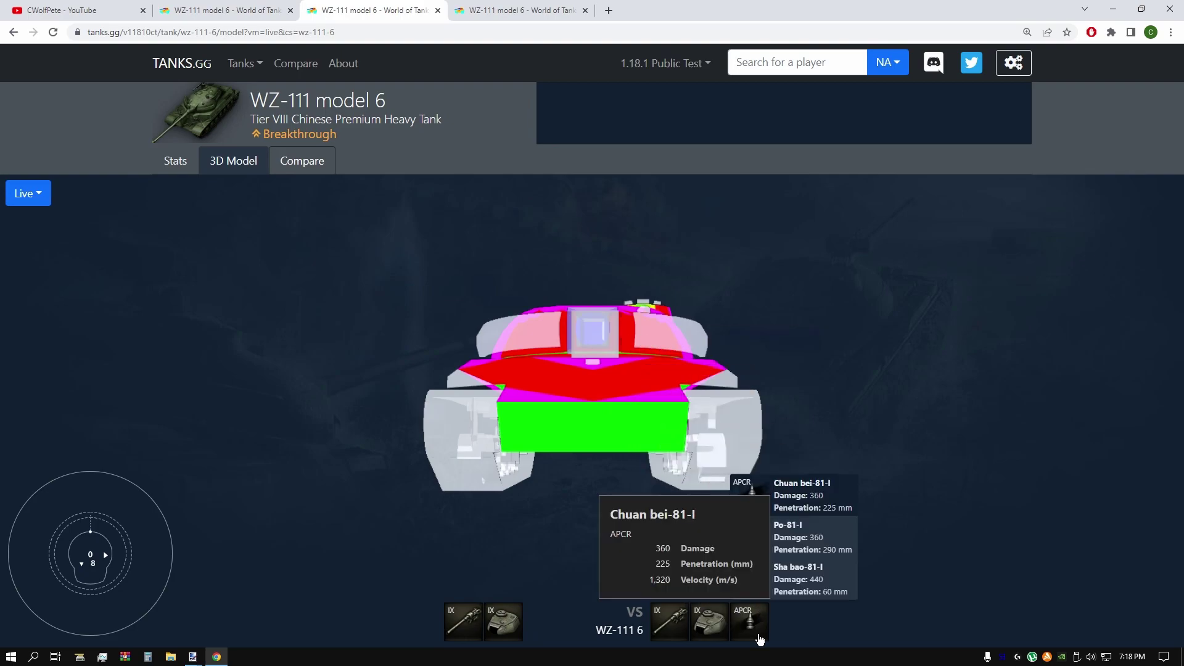
left_click(811, 542)
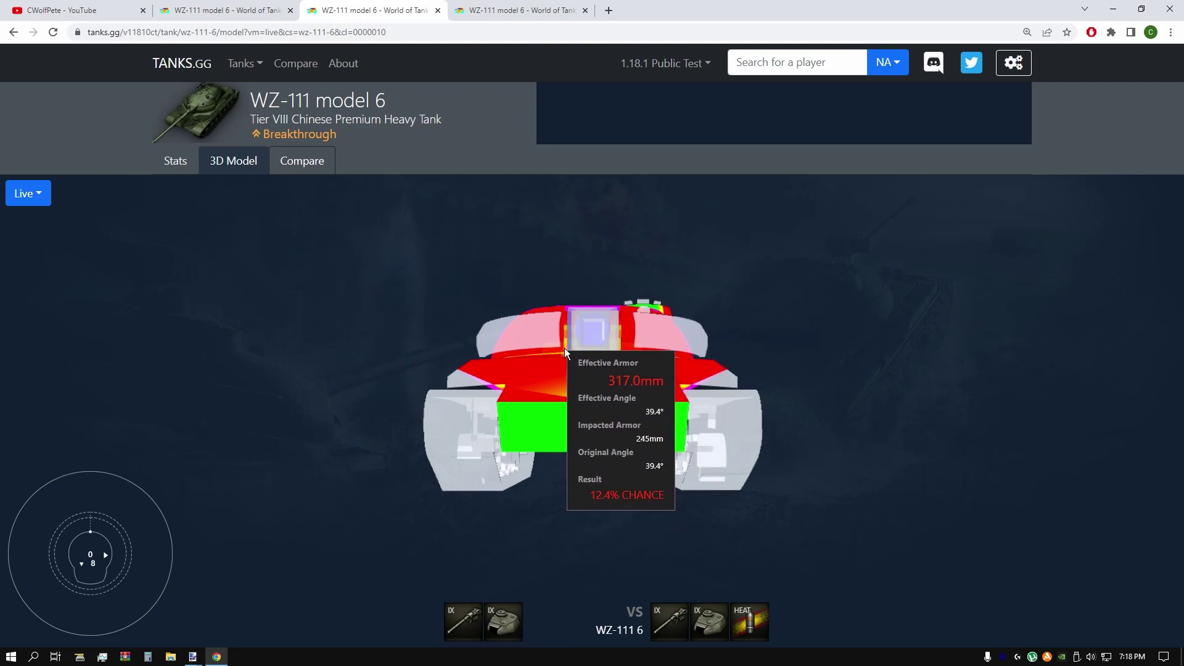
left_click(28, 193)
left_click(30, 268)
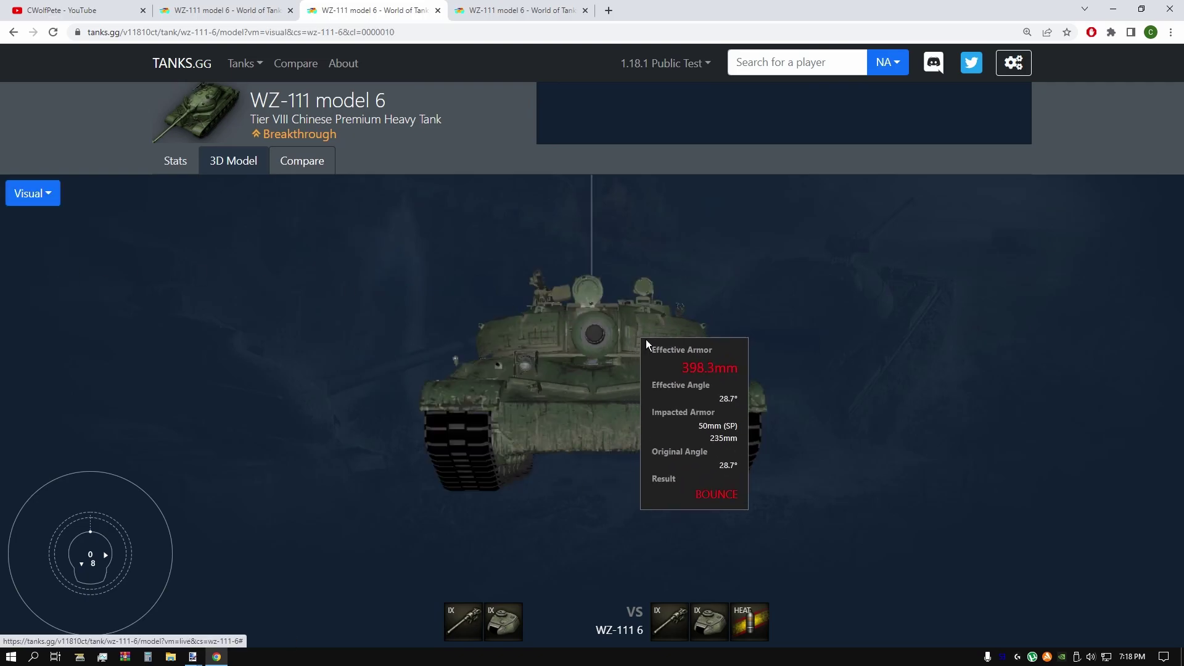
scroll(684, 362, "up", 2)
scroll(731, 375, "up", 1)
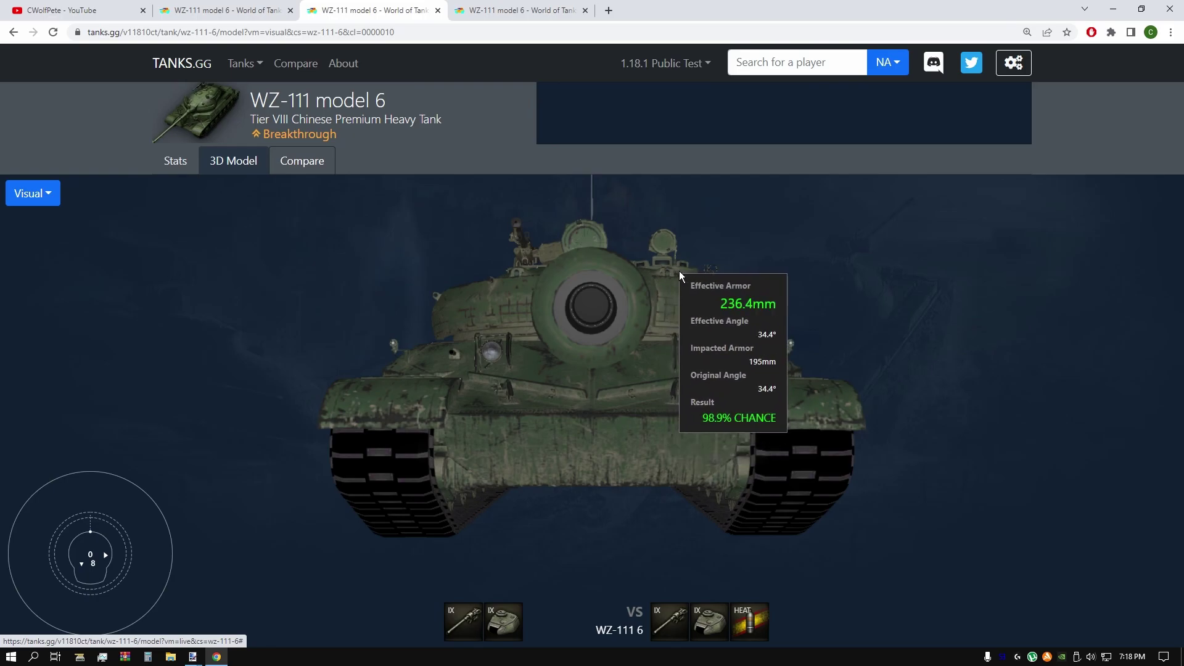
scroll(582, 344, "down", 3)
left_click(33, 193)
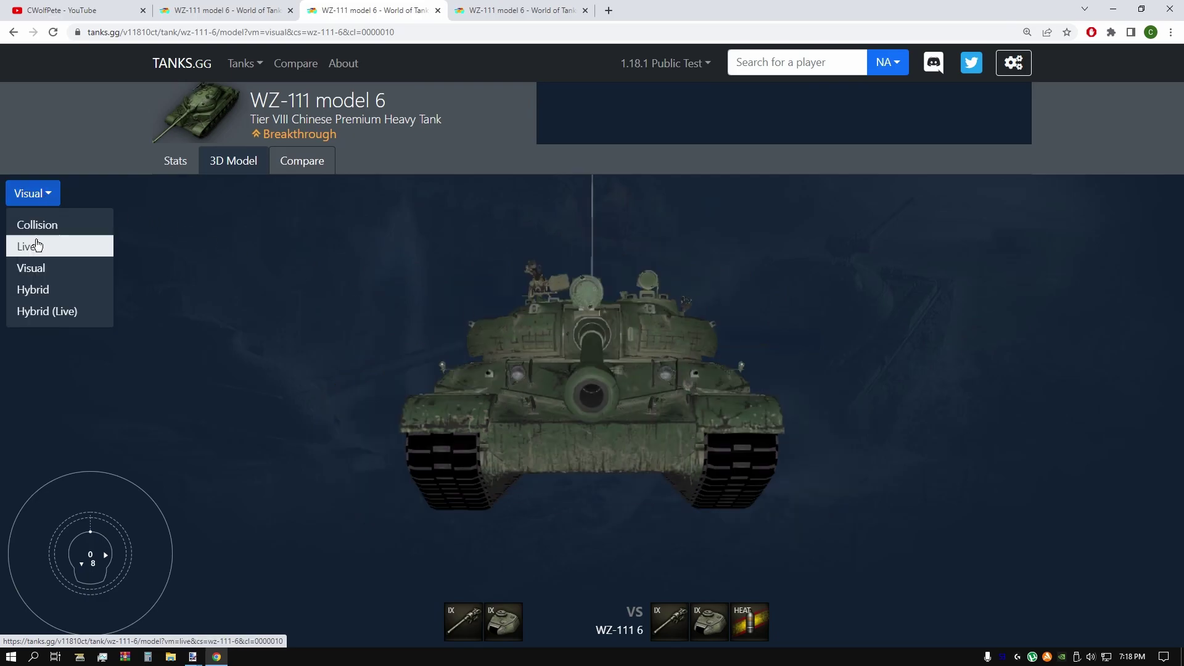
left_click(28, 243)
left_click_drag(674, 400, 673, 386)
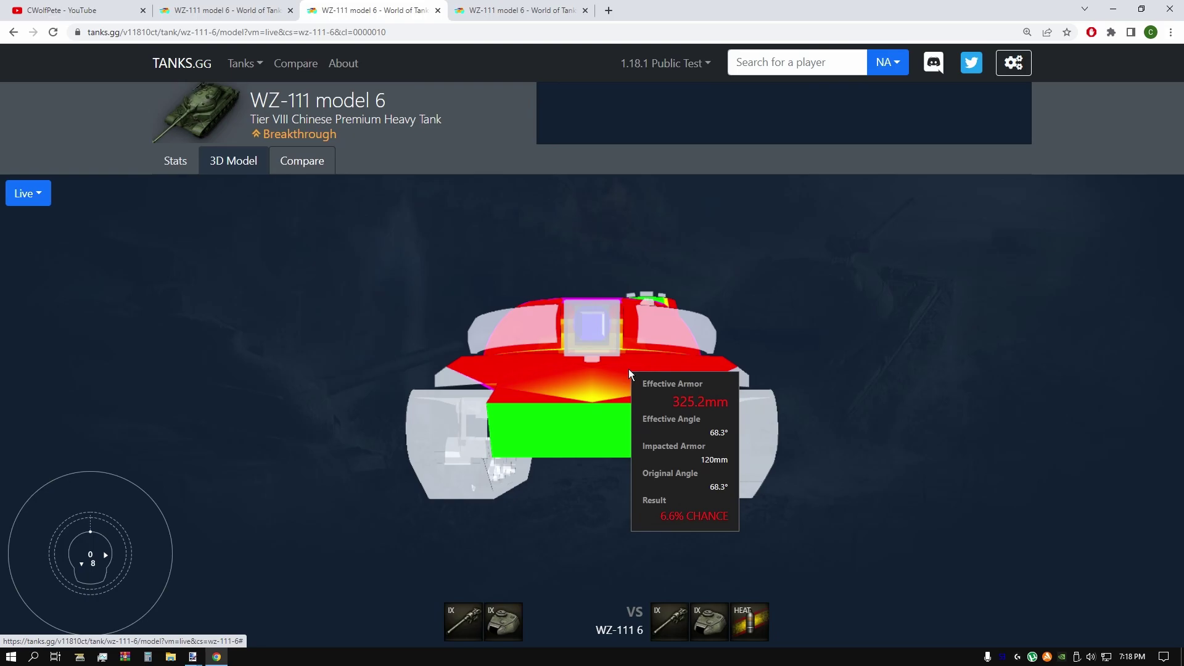
left_click(491, 11)
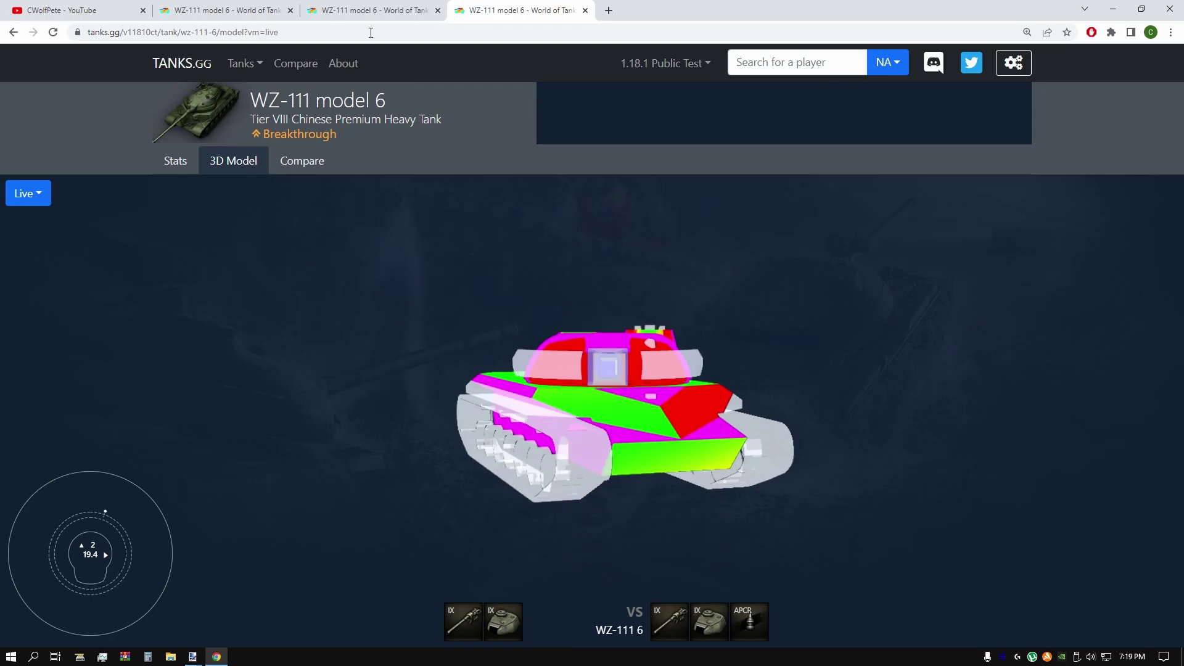
left_click(352, 10)
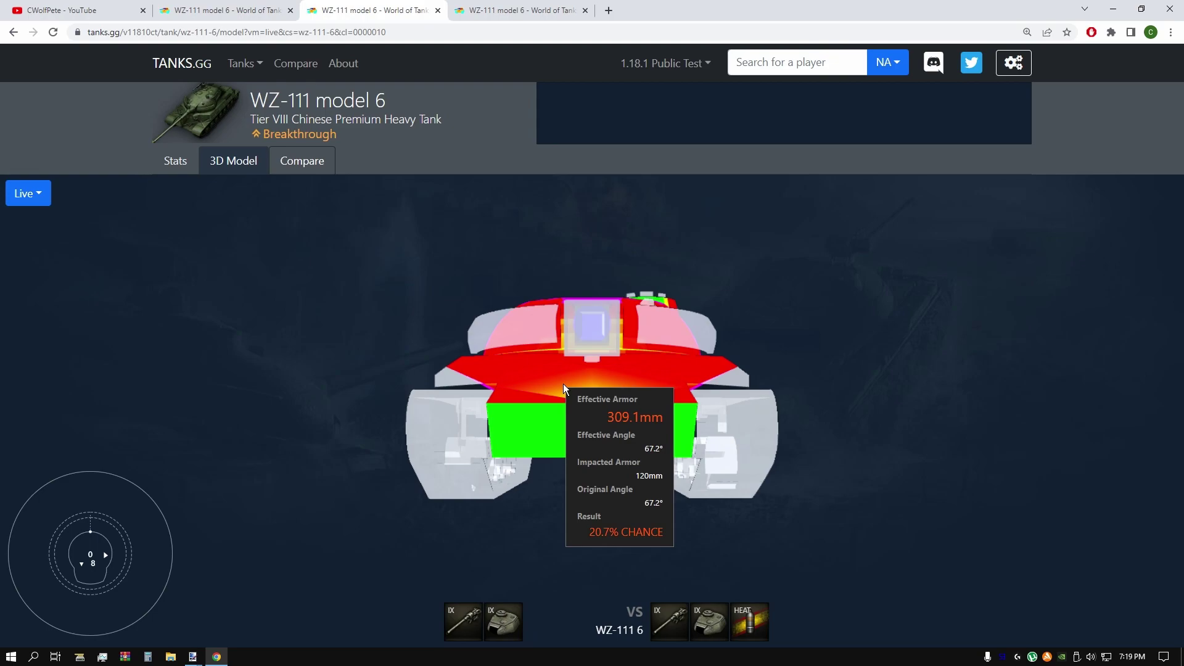